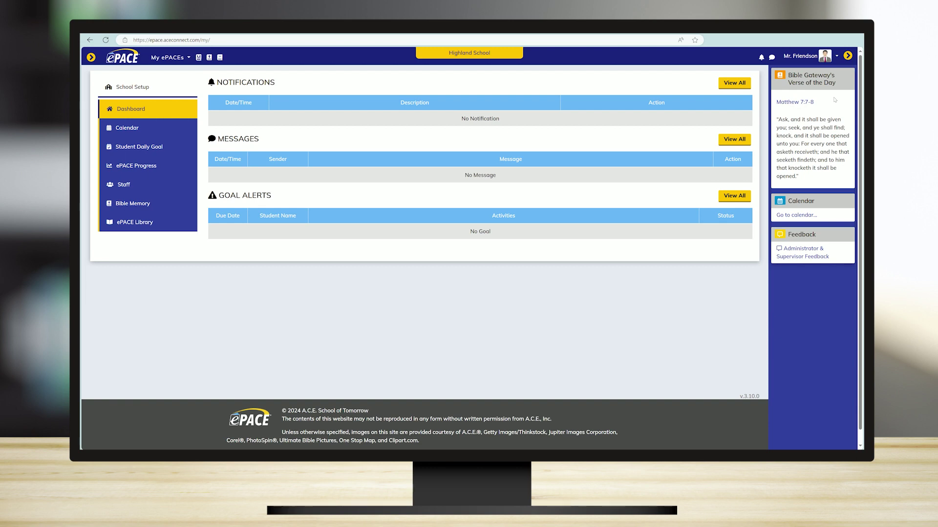
Open Highland School's Add Single Student form from School Setup's Enroll Students in Learning Center.
{"action": "left_click", "coordinate": [836, 57]}
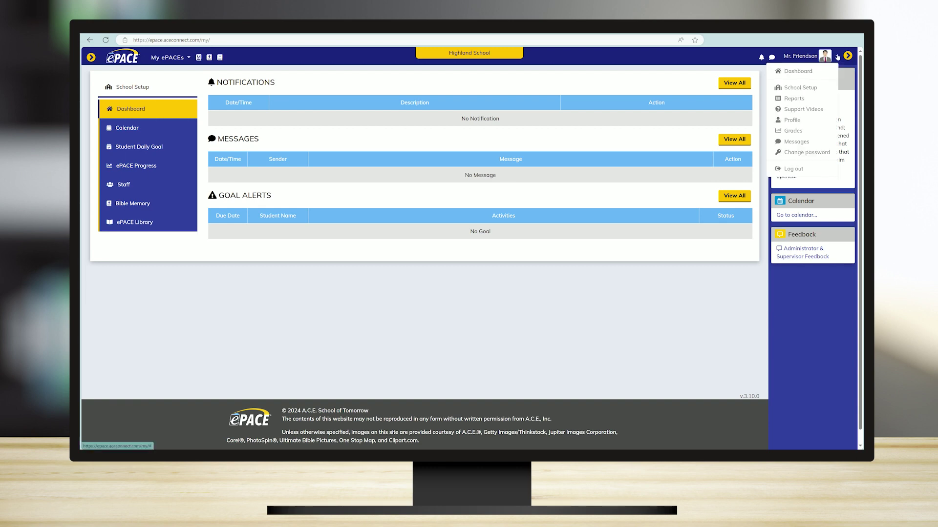
{"action": "left_click", "coordinate": [827, 90]}
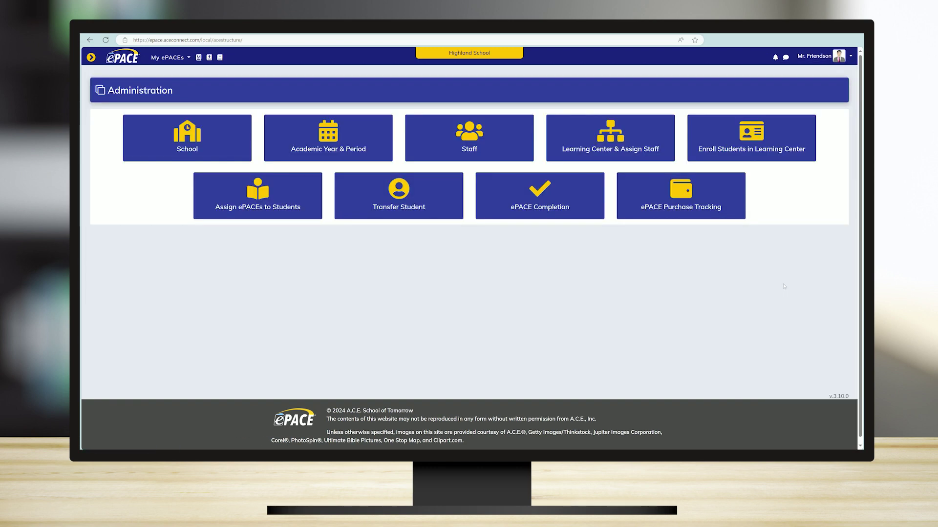
{"action": "left_click", "coordinate": [783, 137]}
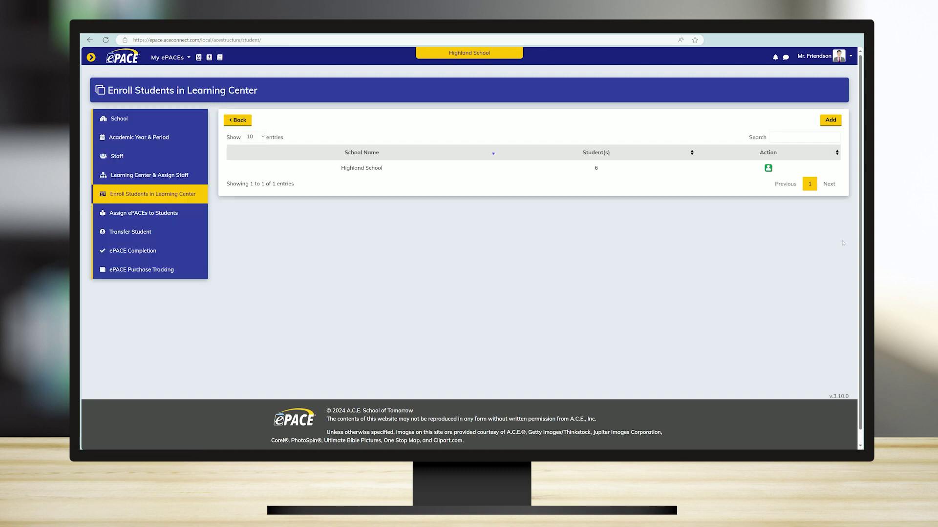
{"action": "left_click", "coordinate": [831, 120]}
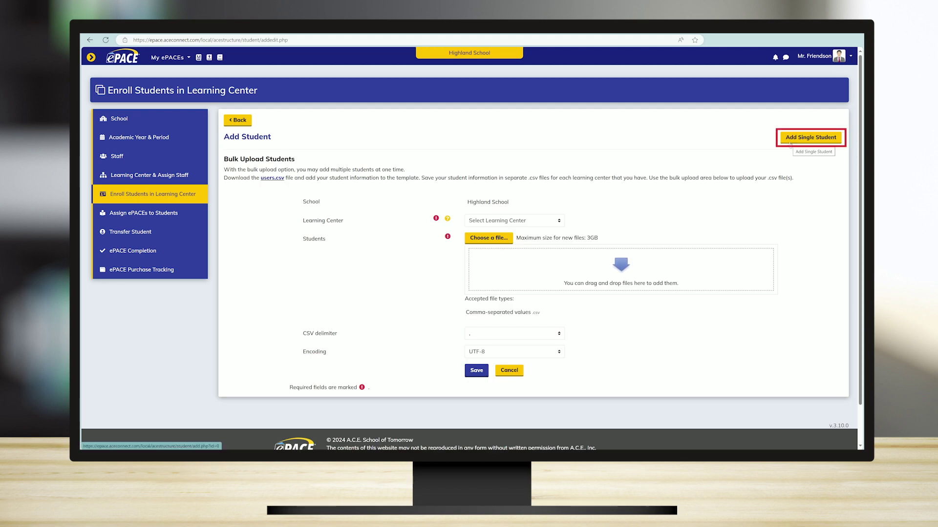
{"action": "left_click", "coordinate": [791, 140]}
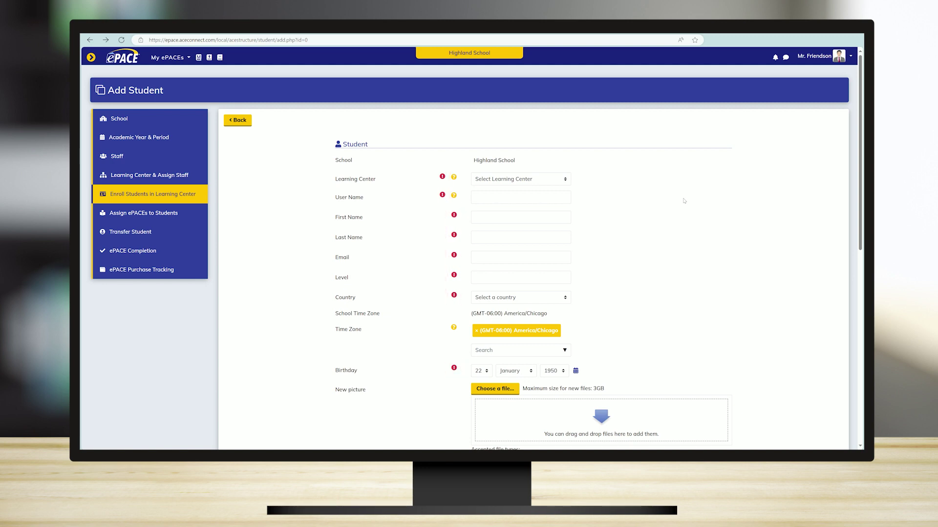
Choose Upper Level Learning Center as the new student's learning center.
{"action": "left_click", "coordinate": [568, 181]}
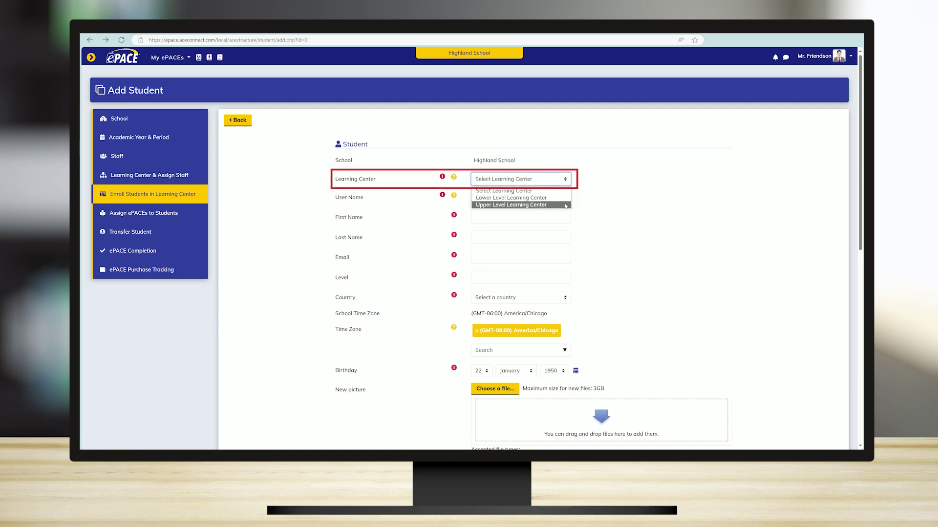
{"action": "left_click", "coordinate": [565, 205]}
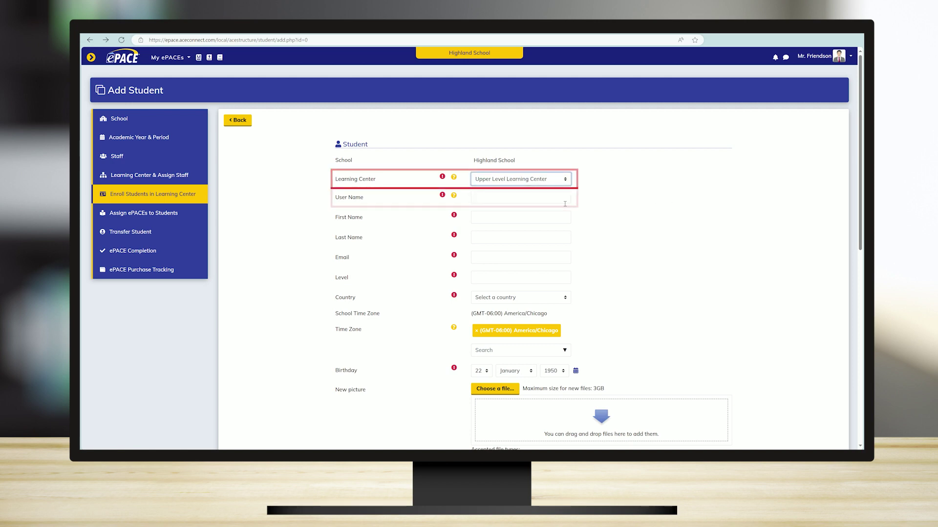
{"action": "left_click", "coordinate": [563, 197]}
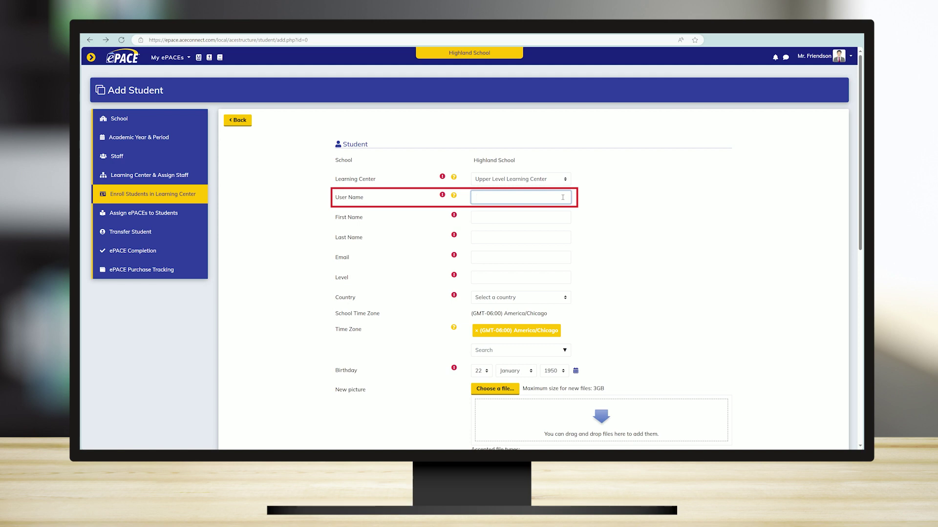
Enter the student's actual user name in User Name, replacing the two sample user names.
{"action": "type", "text": "jsmith"}
{"action": "key", "text": "ctrl+a"}
{"action": "type", "text": "john.smith"}
{"action": "key", "text": "ctrl+a"}
{"action": "type", "text": "racerloyalton"}
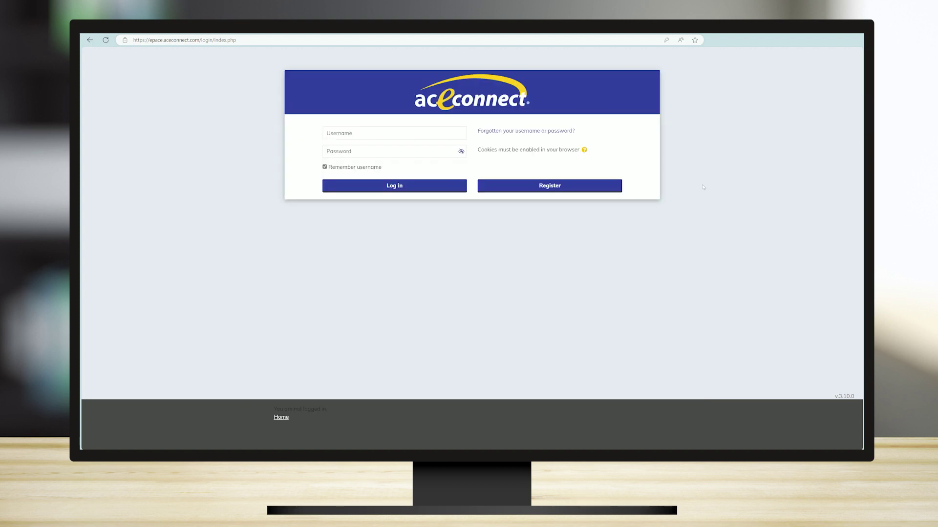
Request a password reset on the aceconnect login page using the account's email address.
{"action": "left_click", "coordinate": [570, 133]}
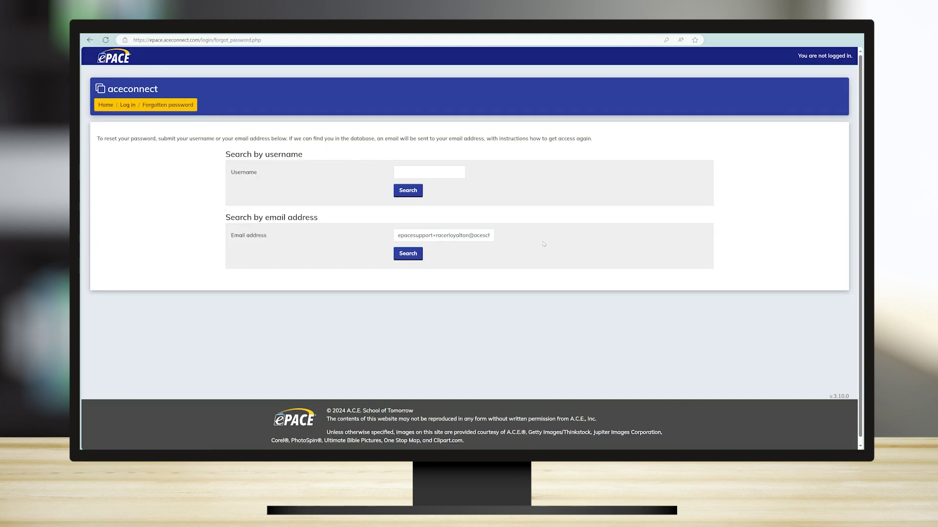
{"action": "left_click", "coordinate": [403, 260]}
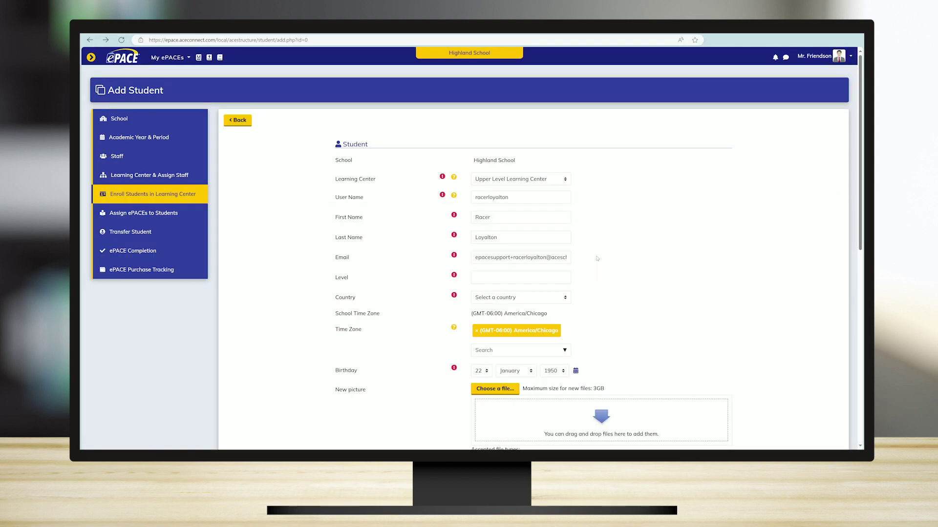
Fill in the student's first and last name and alias email, and set Level to 6.
{"action": "left_click", "coordinate": [547, 278]}
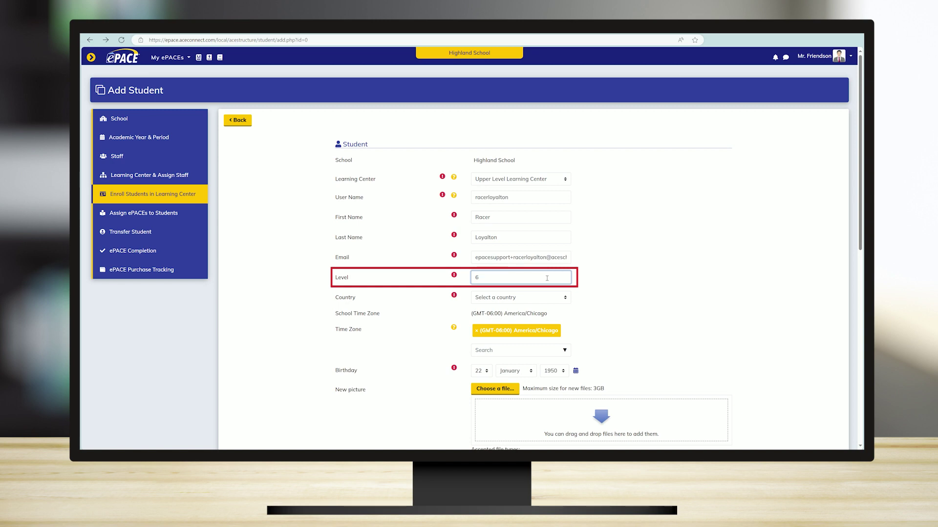
{"action": "left_click", "coordinate": [648, 262]}
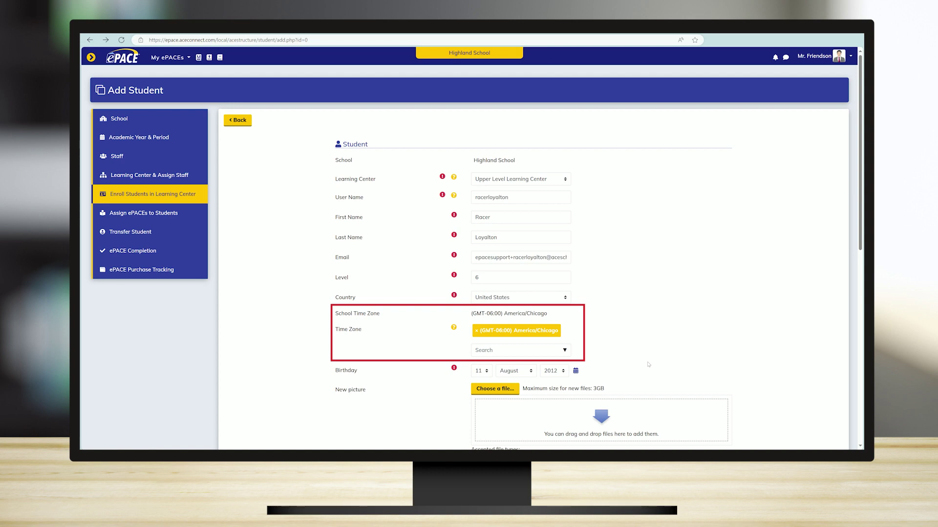
Check the Time Zone help to confirm America/Chicago matches the school's GMT-06:00 zone.
{"action": "left_click", "coordinate": [454, 328]}
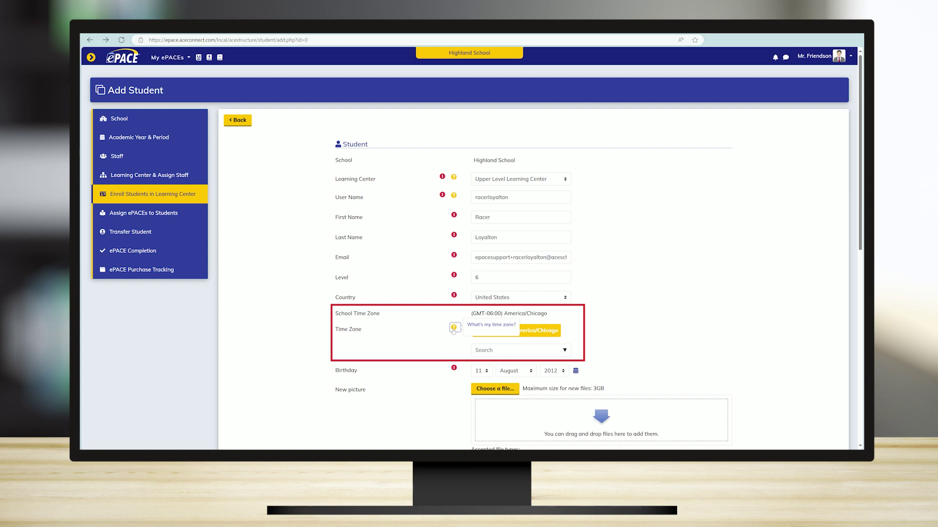
Enter both parents' user names, names, emails and birthdays, then save the student.
{"action": "scroll", "coordinate": [780, 318], "scroll_direction": "down", "scroll_amount": 1}
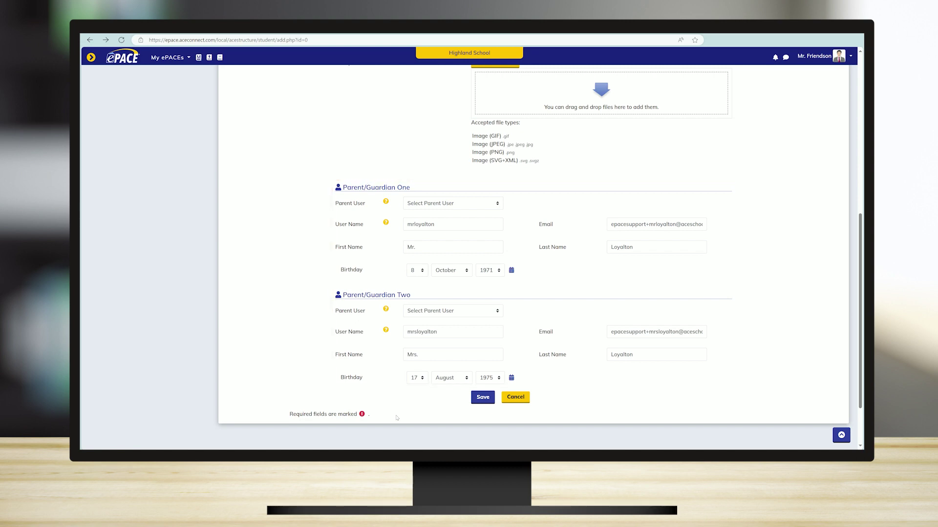
{"action": "left_click", "coordinate": [475, 401]}
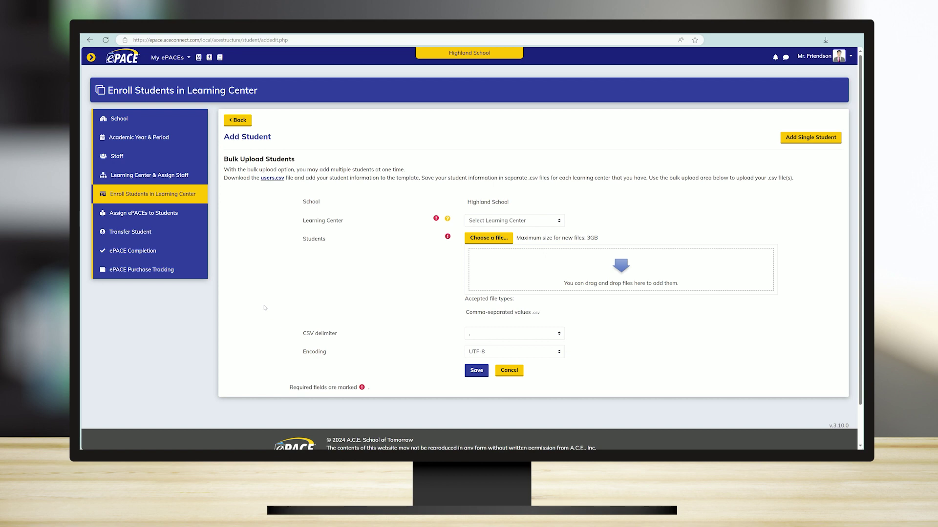
Download the users.csv bulk upload template and open it in Excel.
{"action": "left_click", "coordinate": [272, 179]}
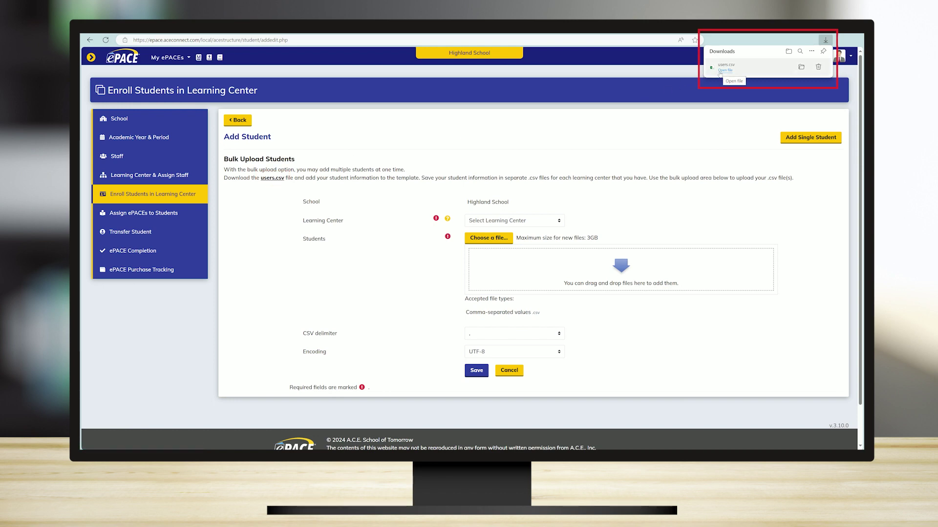
{"action": "left_click", "coordinate": [720, 72]}
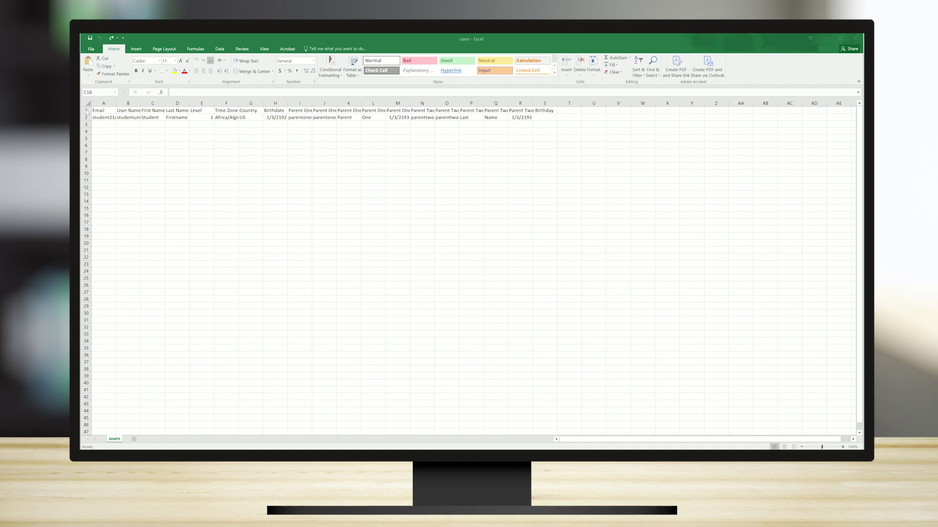
{"action": "left_click", "coordinate": [85, 110]}
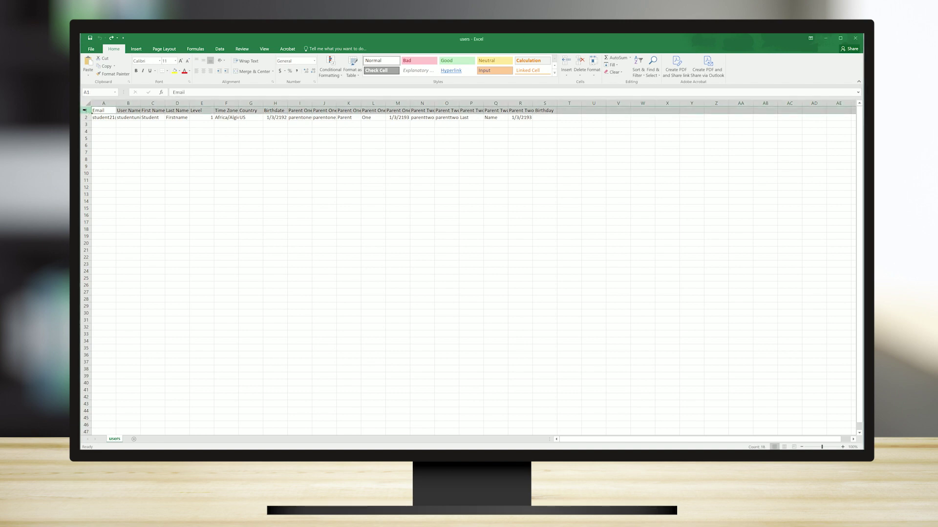
Select the template's sample student row to overwrite it with the new student's details.
{"action": "left_click", "coordinate": [85, 118]}
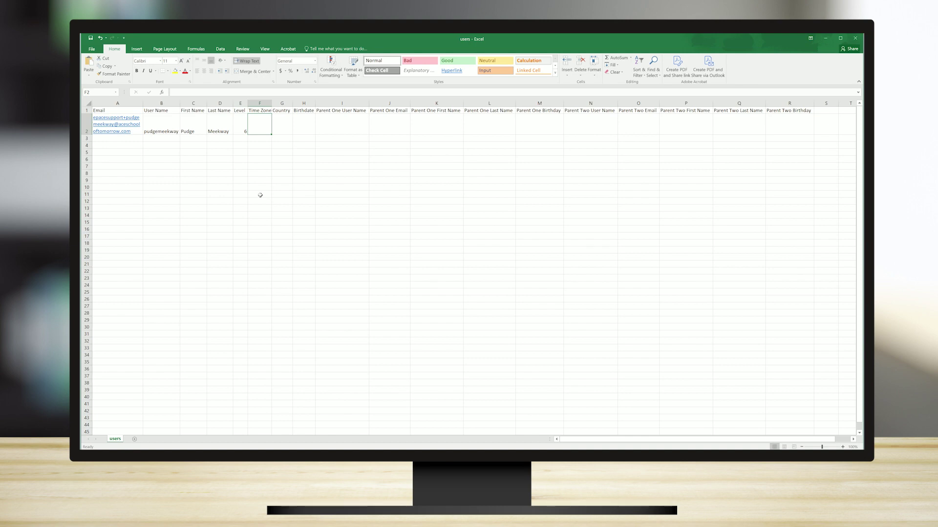
Enter America/Chicago as the time zone in F2, then undo it.
{"action": "type", "text": "America/Chicago"}
{"action": "key", "text": "Return"}
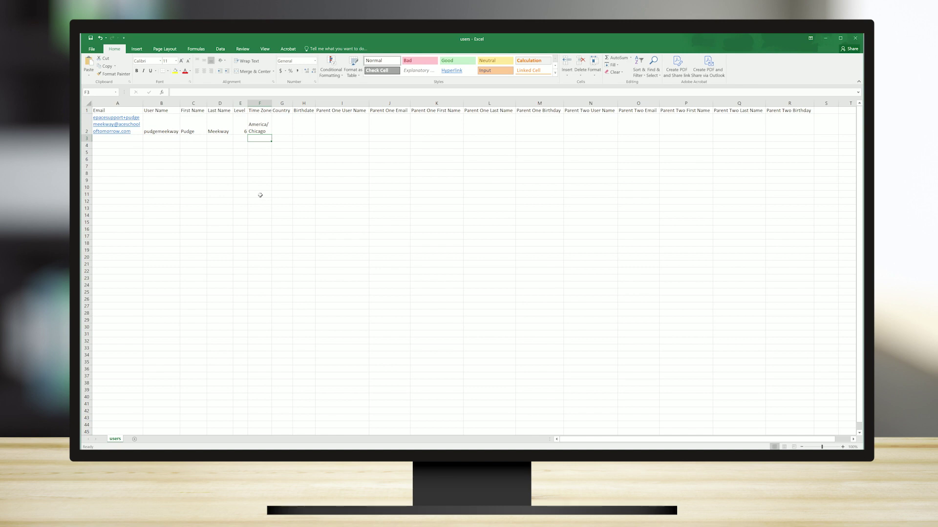
{"action": "key", "text": "ctrl+z"}
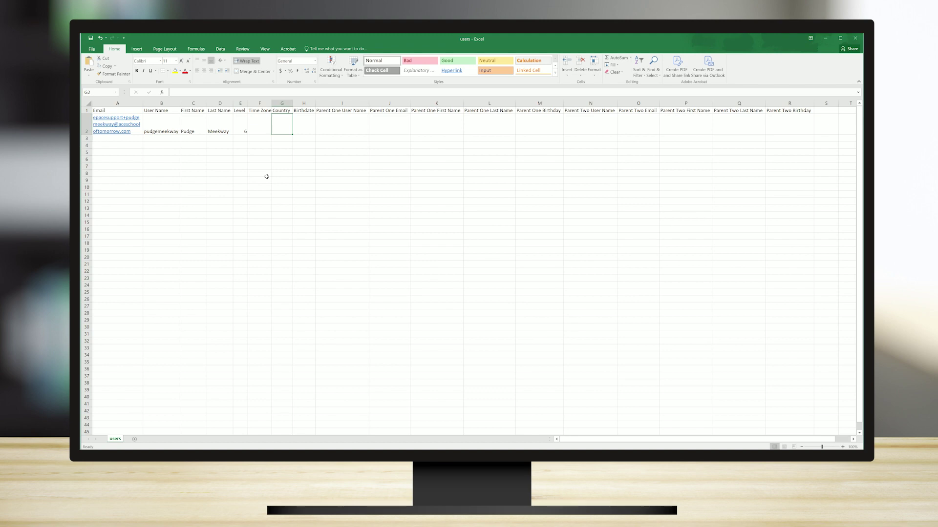
Enter country US and birthdate 7/20/2011, then save as CSV 'Upper Learning Center'.
{"action": "type", "text": "US"}
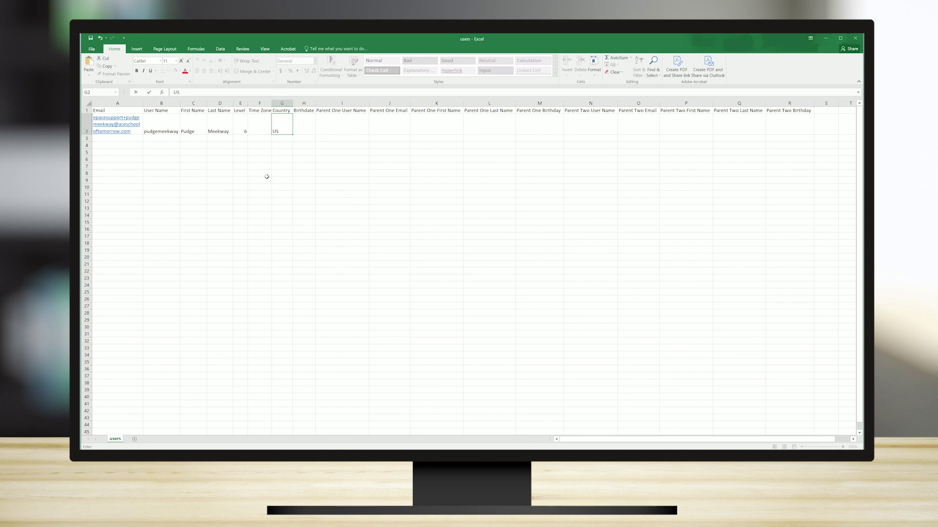
{"action": "key", "text": "Tab"}
{"action": "type", "text": "7/20/2011"}
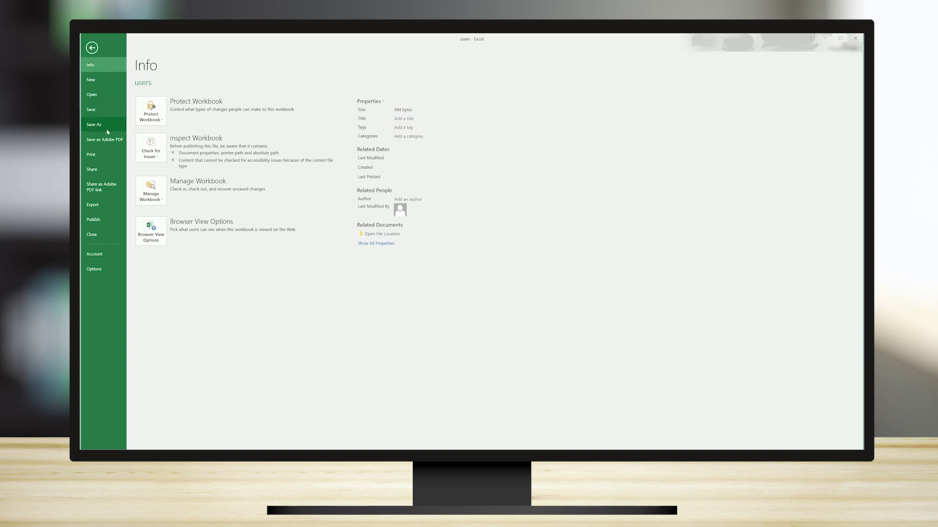
{"action": "left_click", "coordinate": [94, 124]}
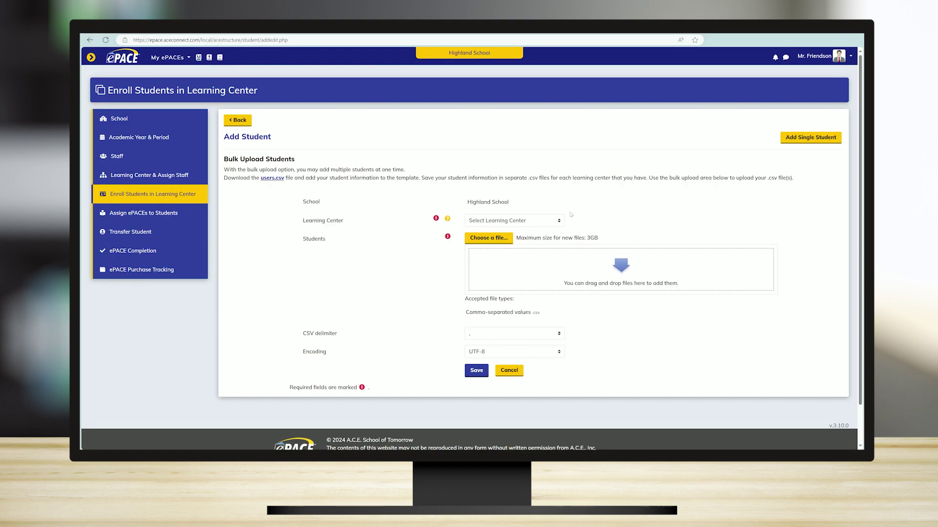
Choose Upper Level Learning Center as the learning center and drop the student CSV onto the upload area.
{"action": "left_click", "coordinate": [557, 222]}
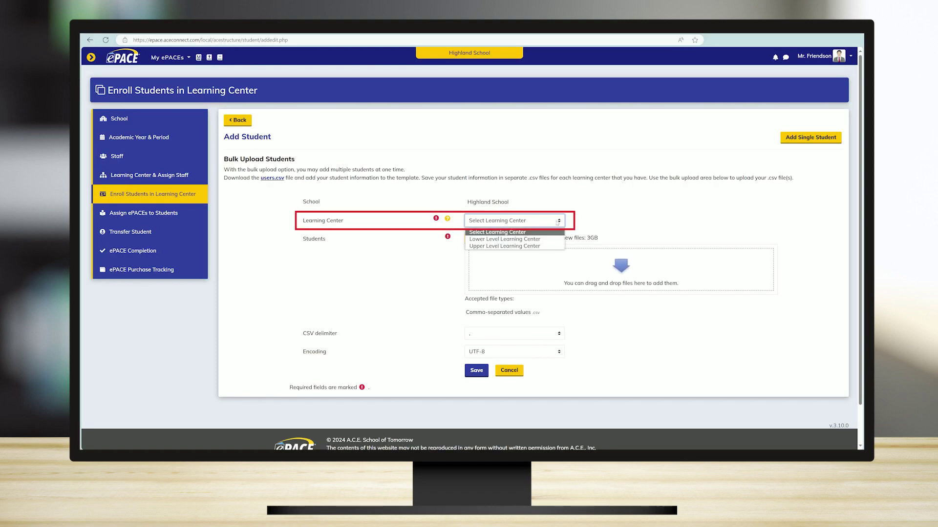
{"action": "left_click", "coordinate": [554, 246]}
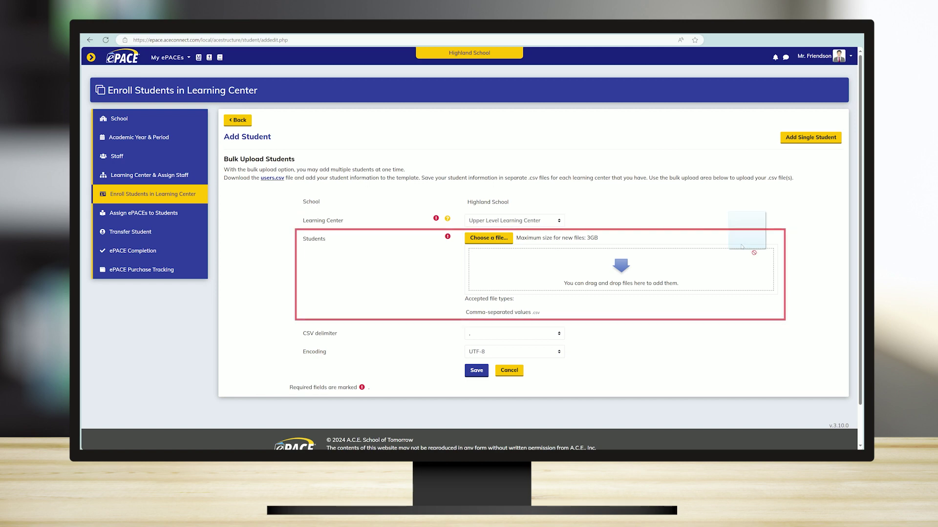
{"action": "left_click_drag", "start_coordinate": [737, 227], "coordinate": [682, 260]}
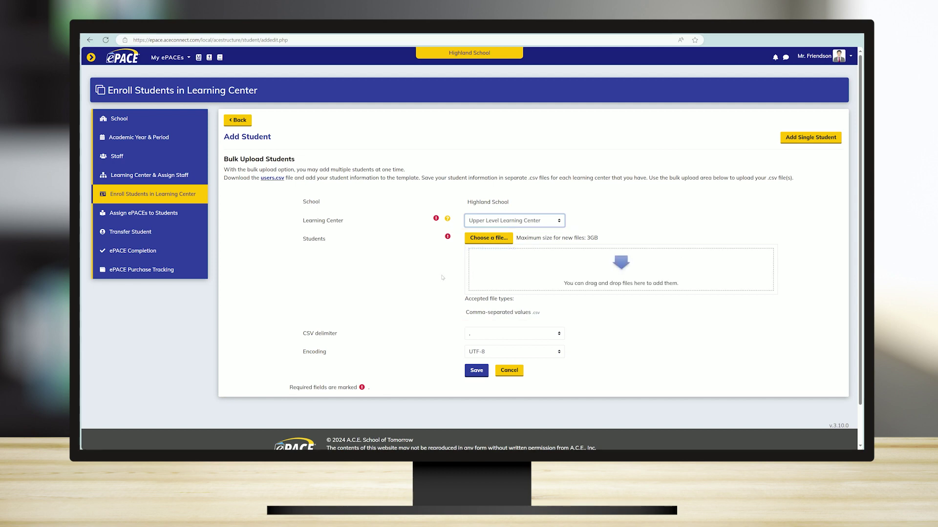
Browse the computer and attach the Upper Learning Center.csv file as the student list.
{"action": "left_click", "coordinate": [481, 239]}
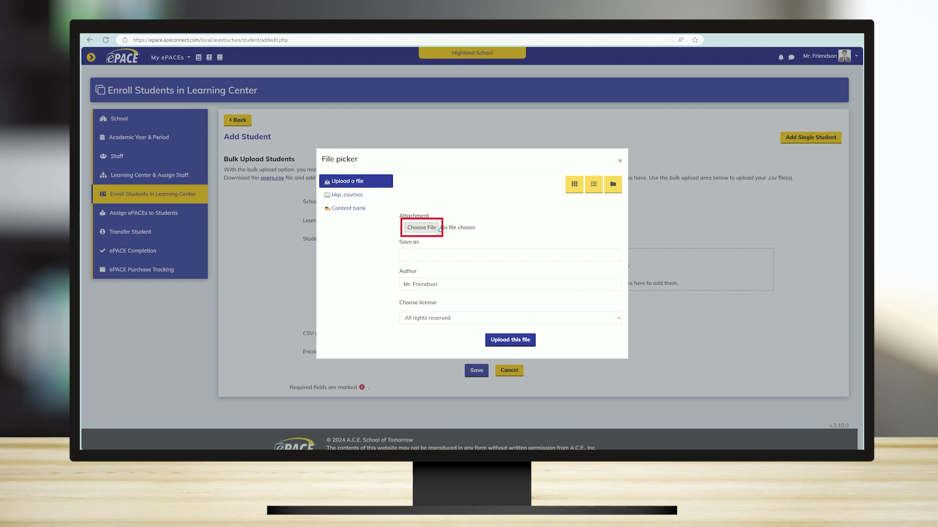
{"action": "left_click", "coordinate": [422, 228]}
{"action": "left_click", "coordinate": [251, 79]}
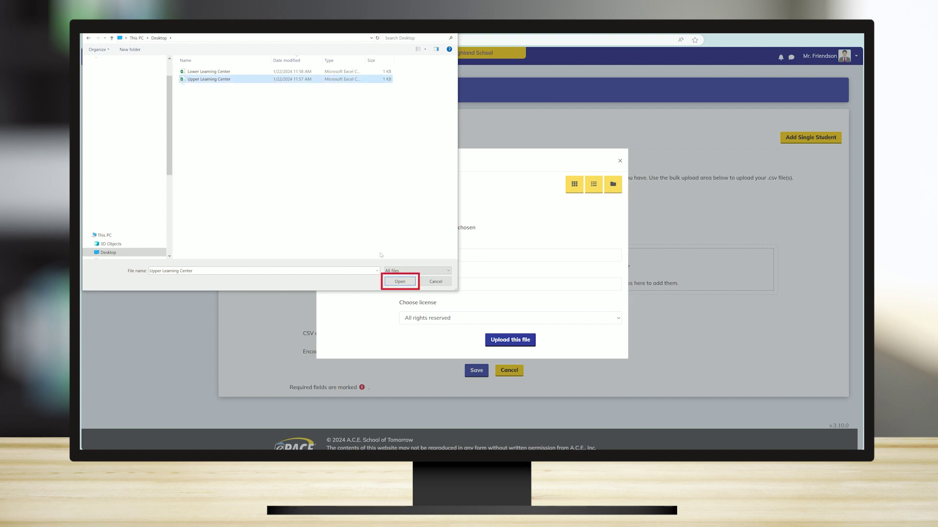
{"action": "left_click", "coordinate": [398, 282]}
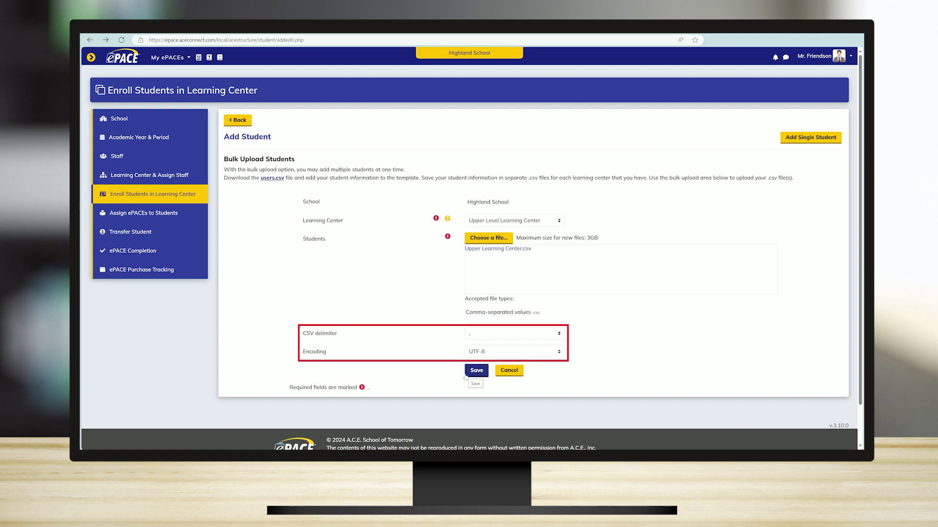
Save the bulk upload so the three students from the CSV get registered.
{"action": "left_click", "coordinate": [466, 374]}
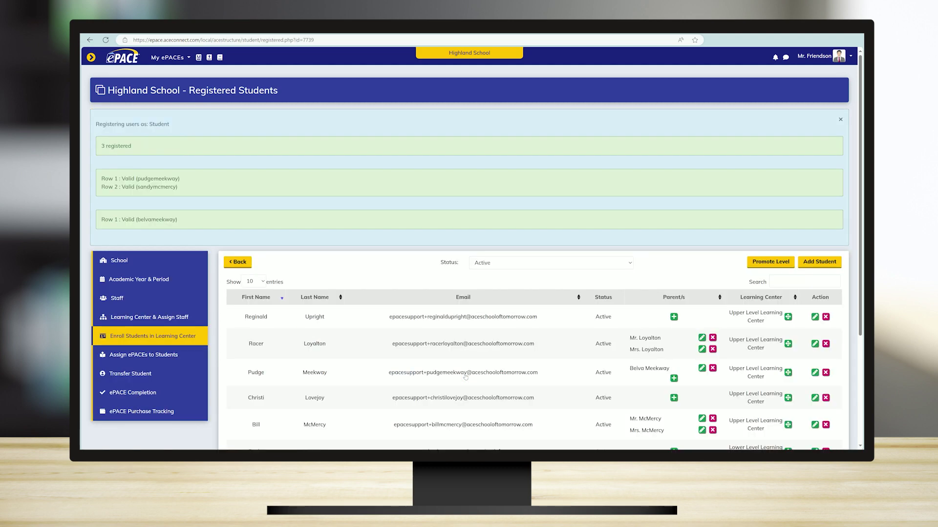